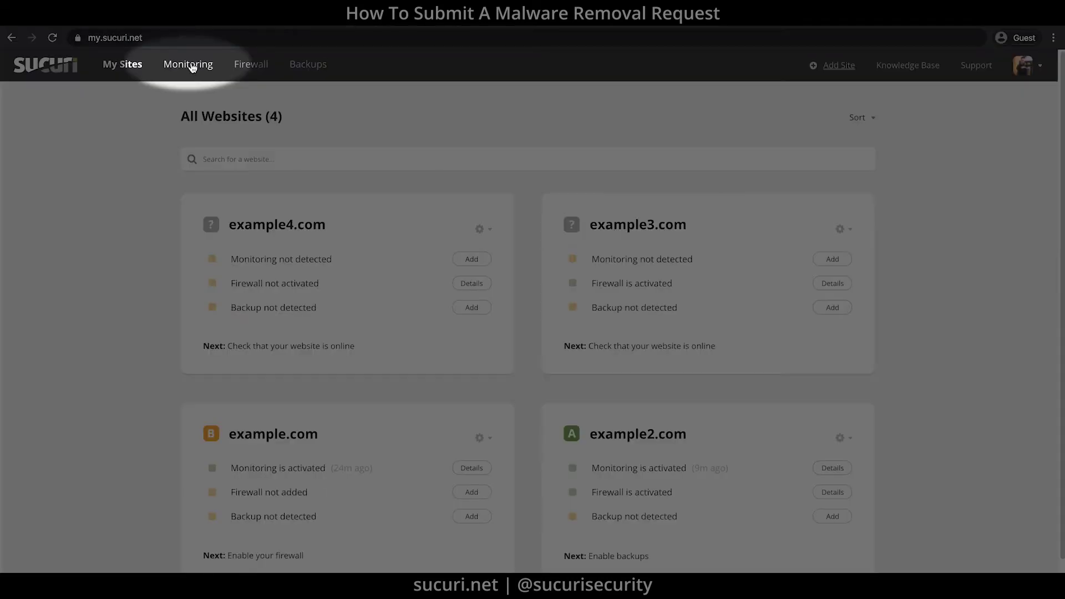
Step: Go to the Monitoring overview listing the monitored websites
{"action": "left_click", "coordinate": [188, 65]}
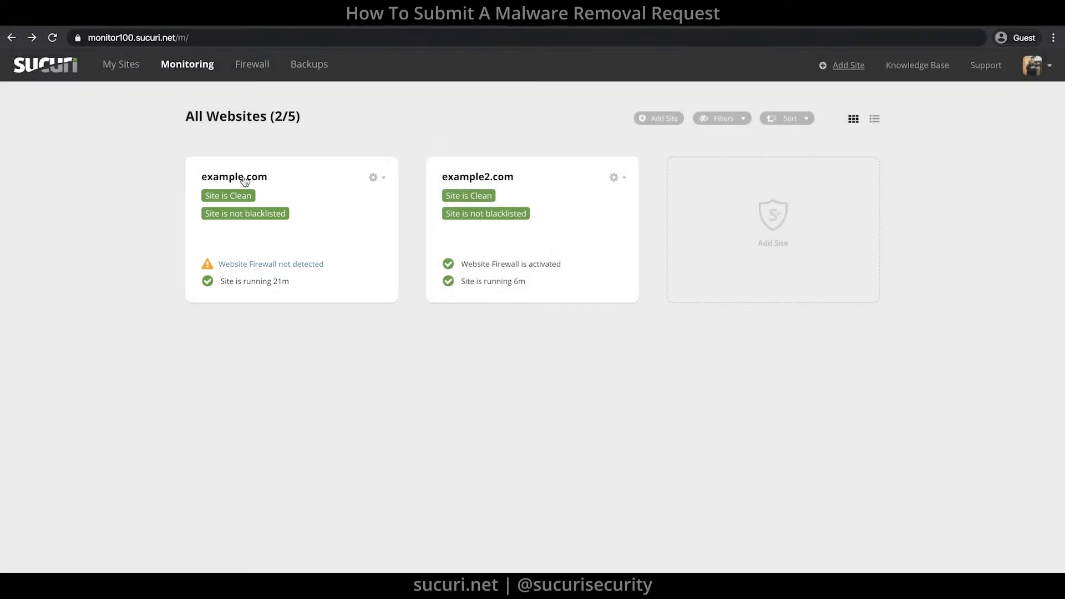
Step: Open the monitoring details for example.com
{"action": "left_click", "coordinate": [245, 177]}
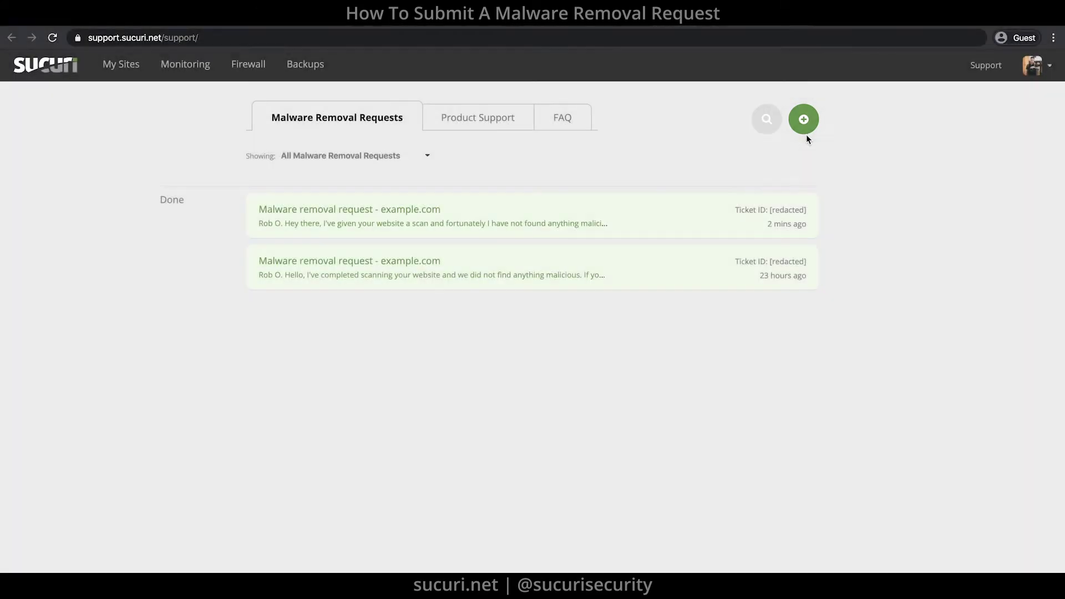
Step: Bring up the green + menu of new ticket choices on the Malware Removal Requests page
{"action": "left_click", "coordinate": [808, 133]}
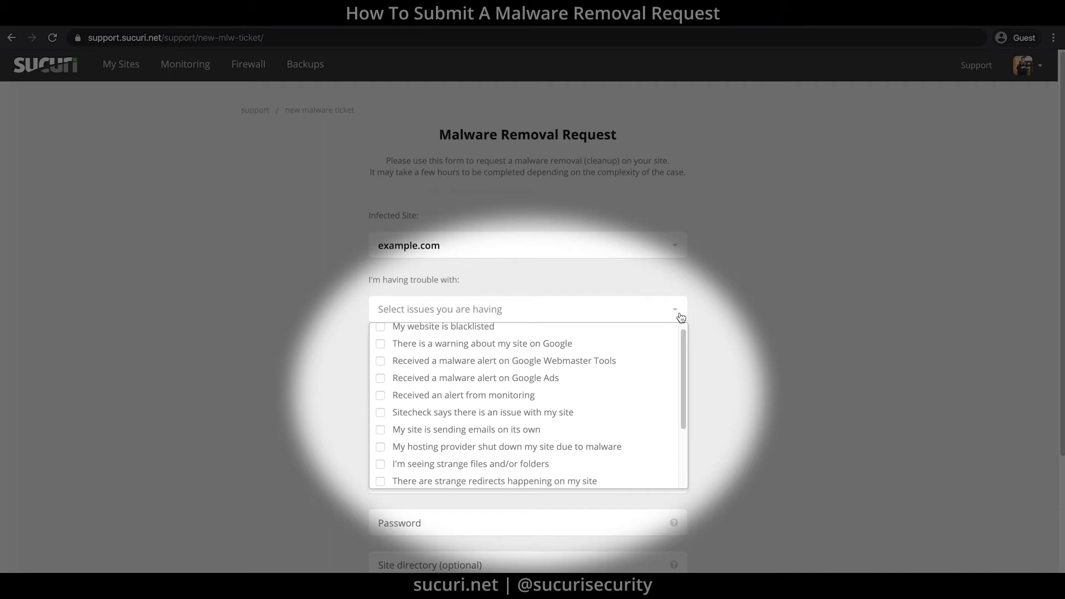
Step: Tick the sending-emails, strange-files and not-loading issues, then keep only 'Just wanna make sure everything is OK with my site'
{"action": "left_click", "coordinate": [437, 431]}
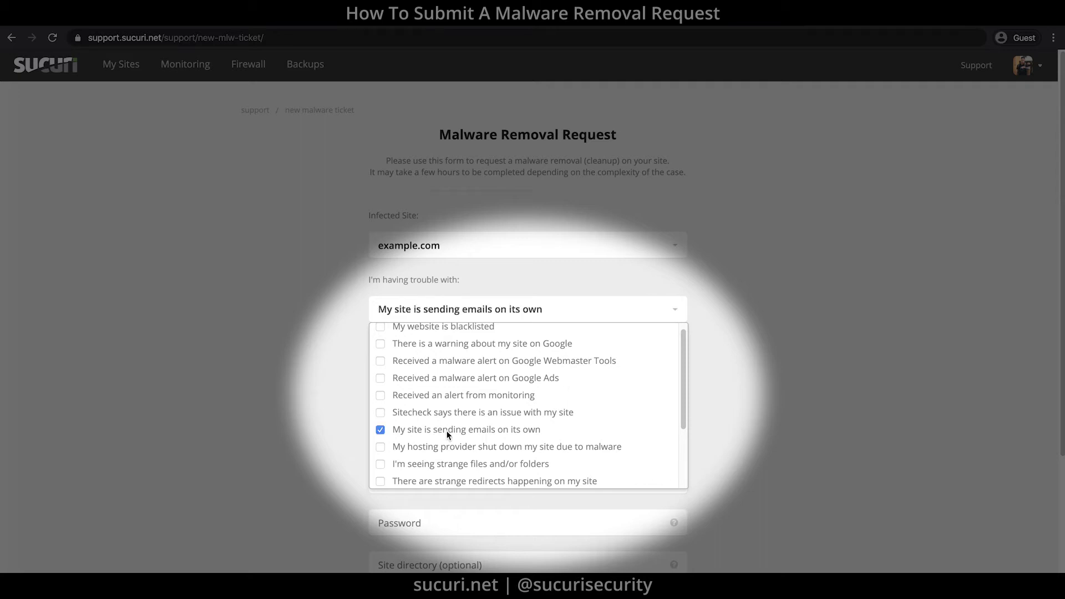
{"action": "scroll", "coordinate": [457, 431], "scroll_direction": "down", "scroll_amount": 1}
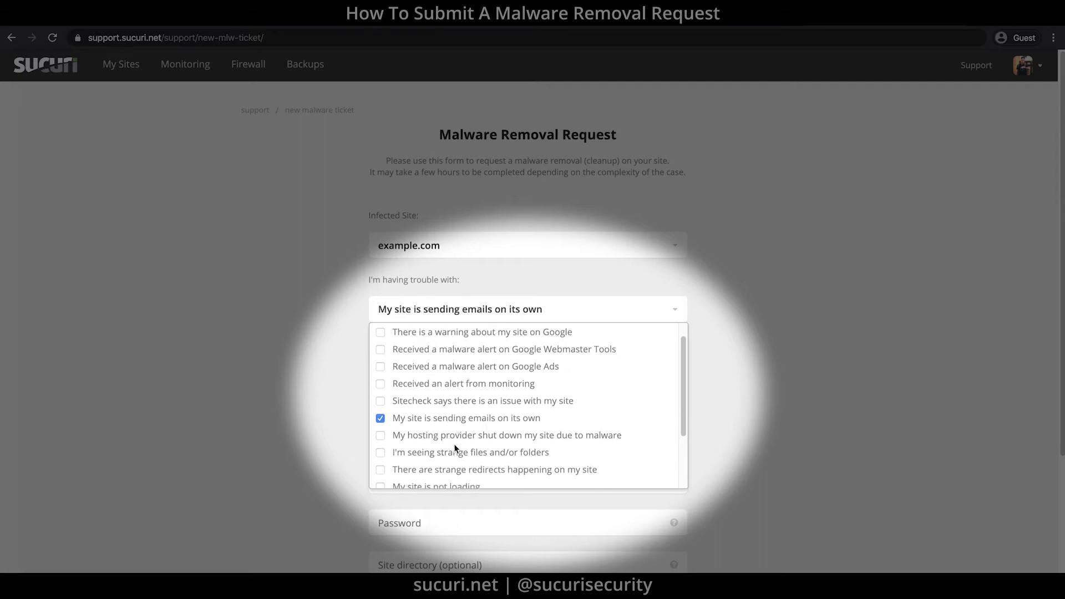
{"action": "left_click", "coordinate": [453, 454]}
{"action": "scroll", "coordinate": [477, 455], "scroll_direction": "down", "scroll_amount": 2}
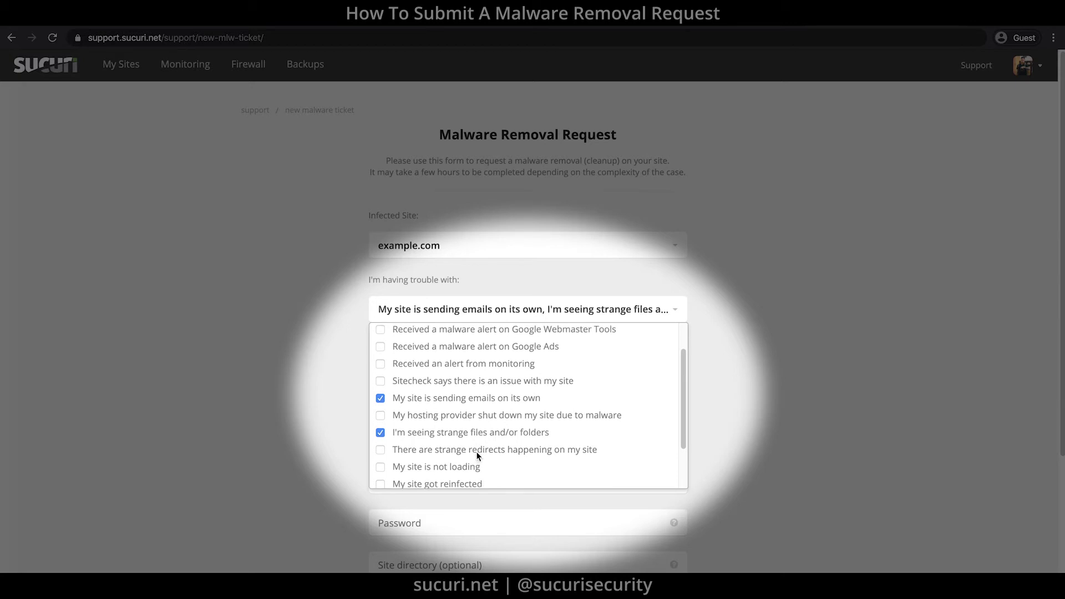
{"action": "scroll", "coordinate": [477, 456], "scroll_direction": "down", "scroll_amount": 1}
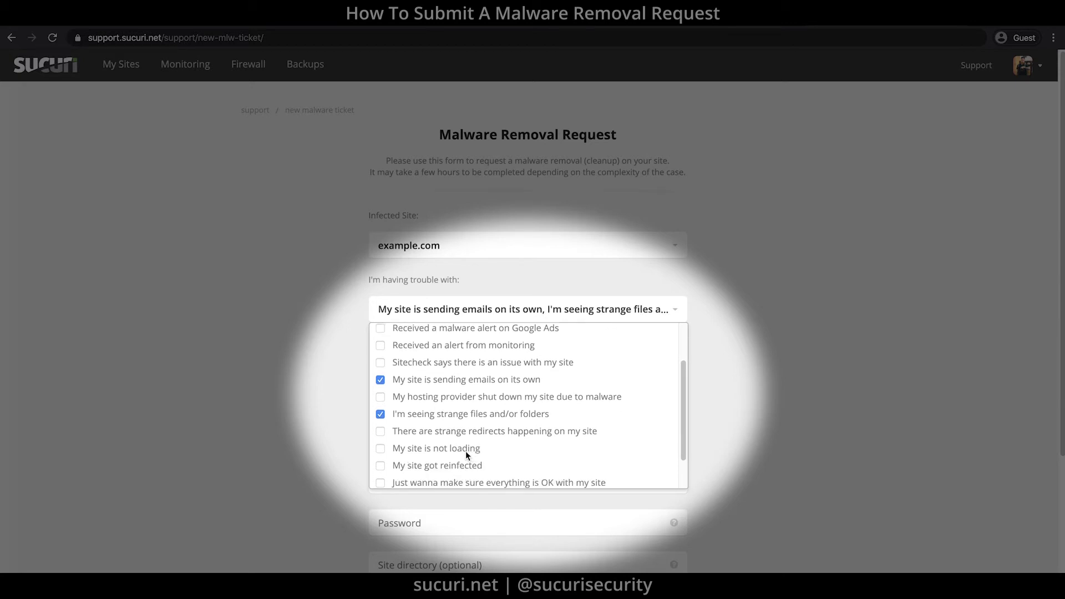
{"action": "left_click", "coordinate": [443, 453]}
{"action": "scroll", "coordinate": [510, 451], "scroll_direction": "down", "scroll_amount": 1}
{"action": "left_click", "coordinate": [440, 465]}
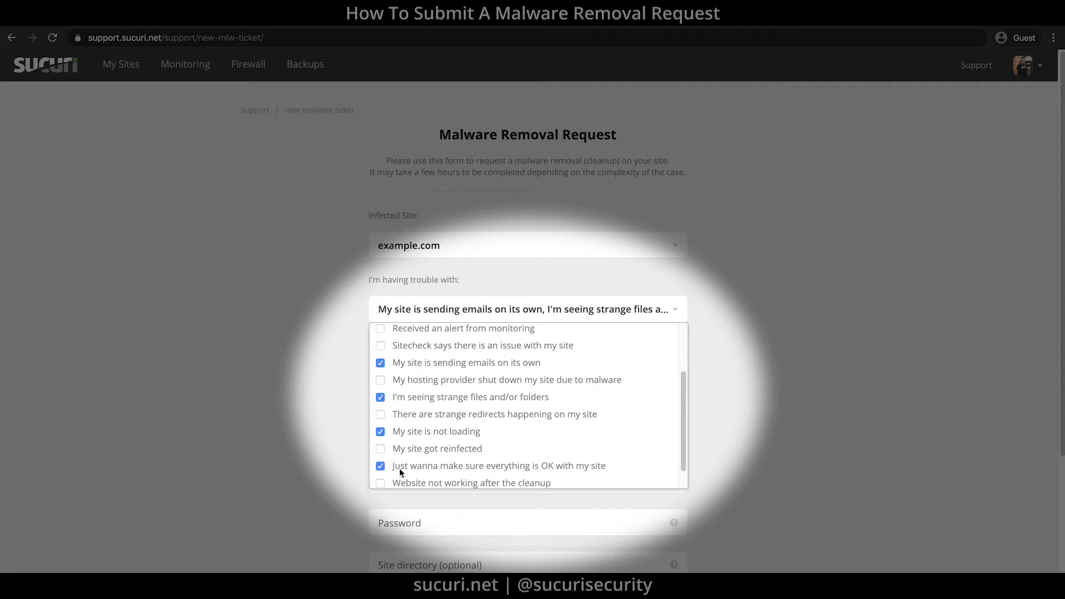
{"action": "left_click", "coordinate": [438, 431]}
{"action": "left_click", "coordinate": [423, 398]}
{"action": "left_click", "coordinate": [423, 362]}
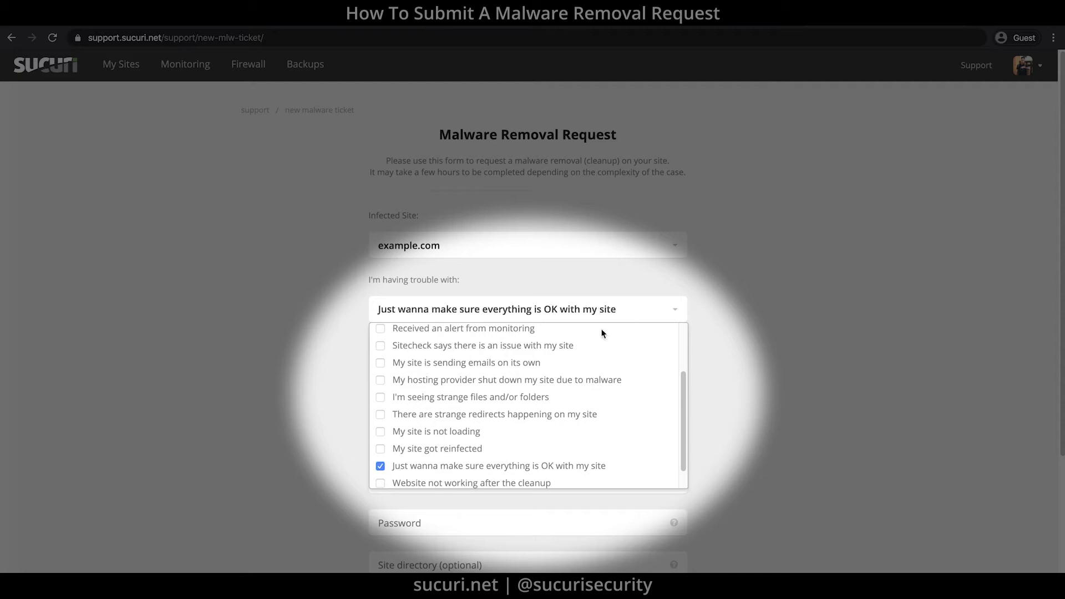
{"action": "left_click", "coordinate": [676, 310]}
{"action": "scroll", "coordinate": [732, 365], "scroll_direction": "down", "scroll_amount": 1}
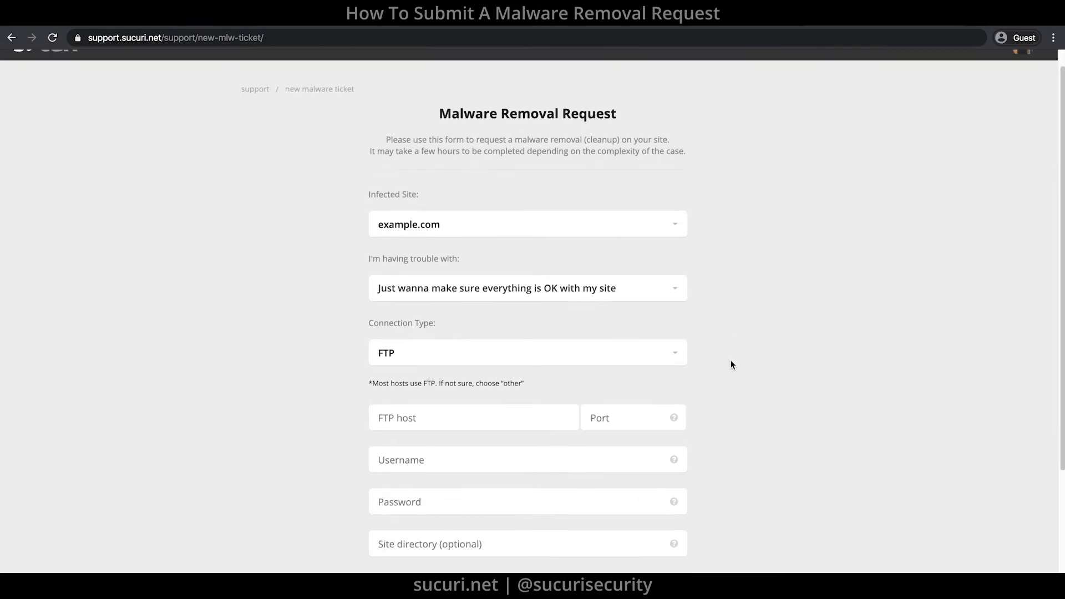
Step: Keep FTP as connection type and enter the pasted host, port 21, username and password
{"action": "scroll", "coordinate": [723, 366], "scroll_direction": "up", "scroll_amount": 1}
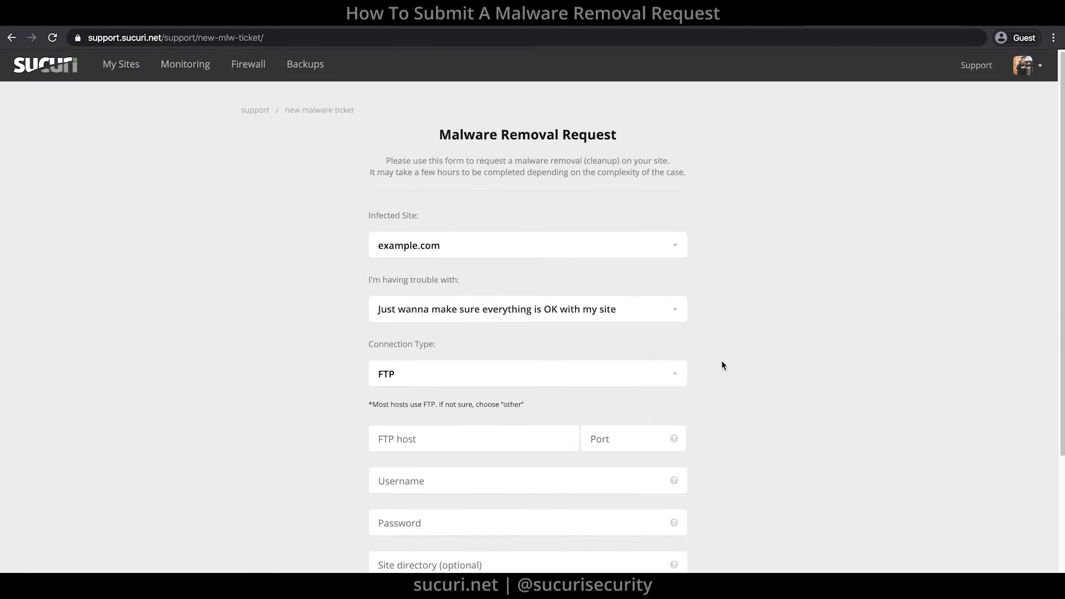
{"action": "left_click", "coordinate": [676, 378]}
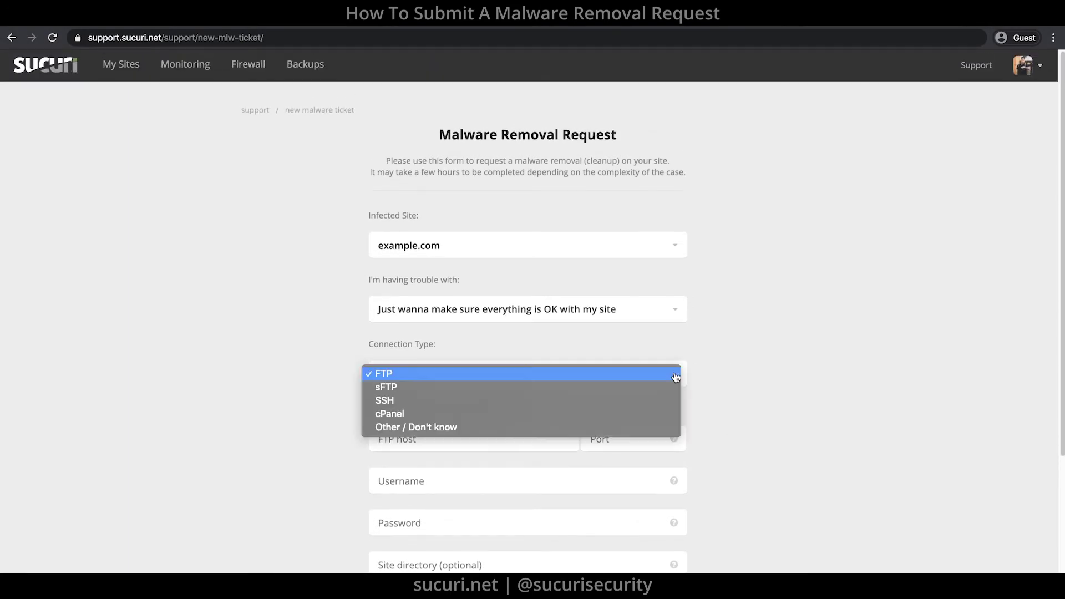
{"action": "left_click", "coordinate": [413, 374]}
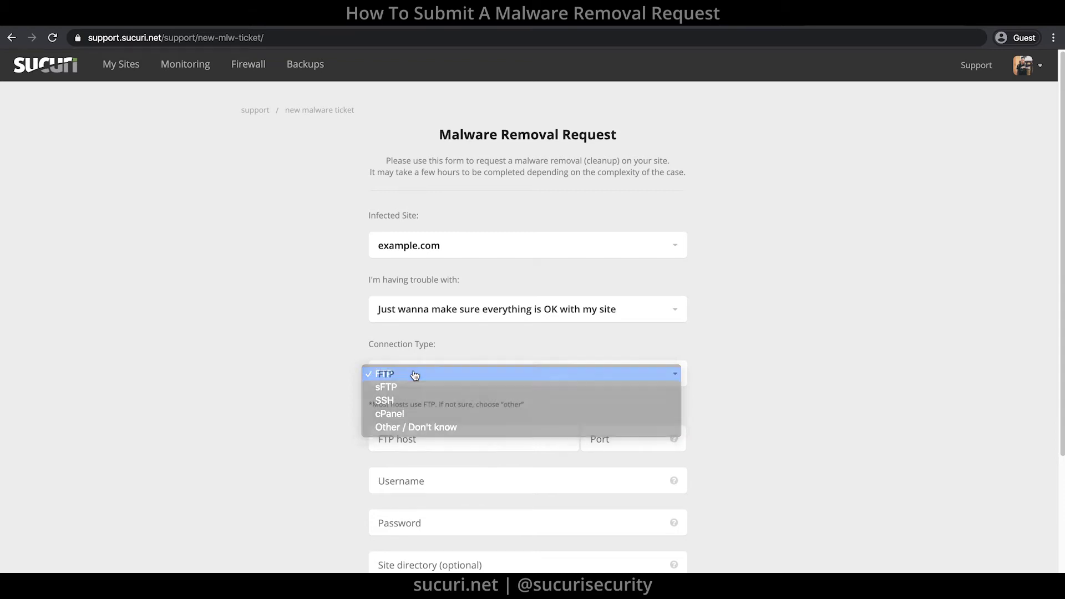
{"action": "left_click", "coordinate": [463, 439]}
{"action": "key", "text": "super+v"}
{"action": "key", "text": "Tab"}
{"action": "type", "text": "21"}
{"action": "key", "text": "Tab"}
{"action": "key", "text": "super+v"}
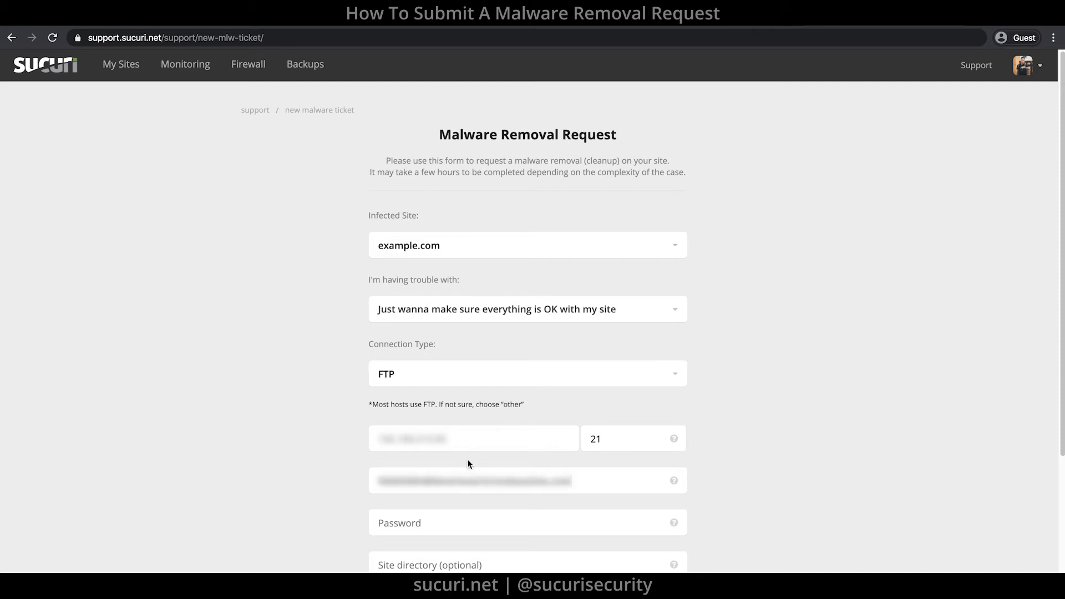
{"action": "key", "text": "Tab"}
{"action": "key", "text": "super+v"}
{"action": "left_click", "coordinate": [489, 564]}
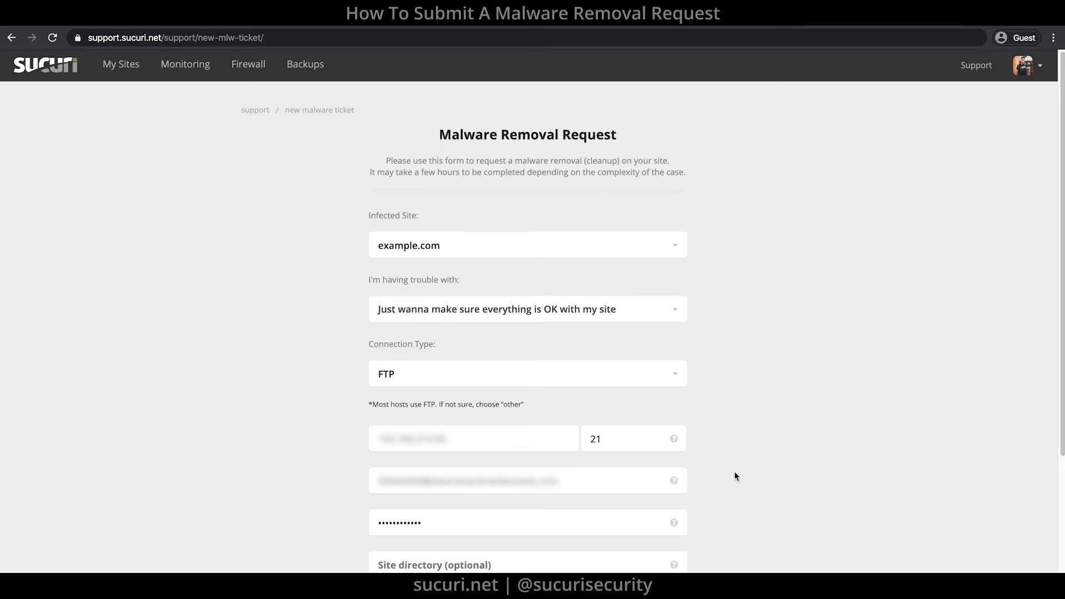
Step: Switch the connection type to Other / Don't know and back to FTP, then submit the request
{"action": "left_click", "coordinate": [676, 375]}
{"action": "left_click", "coordinate": [429, 428]}
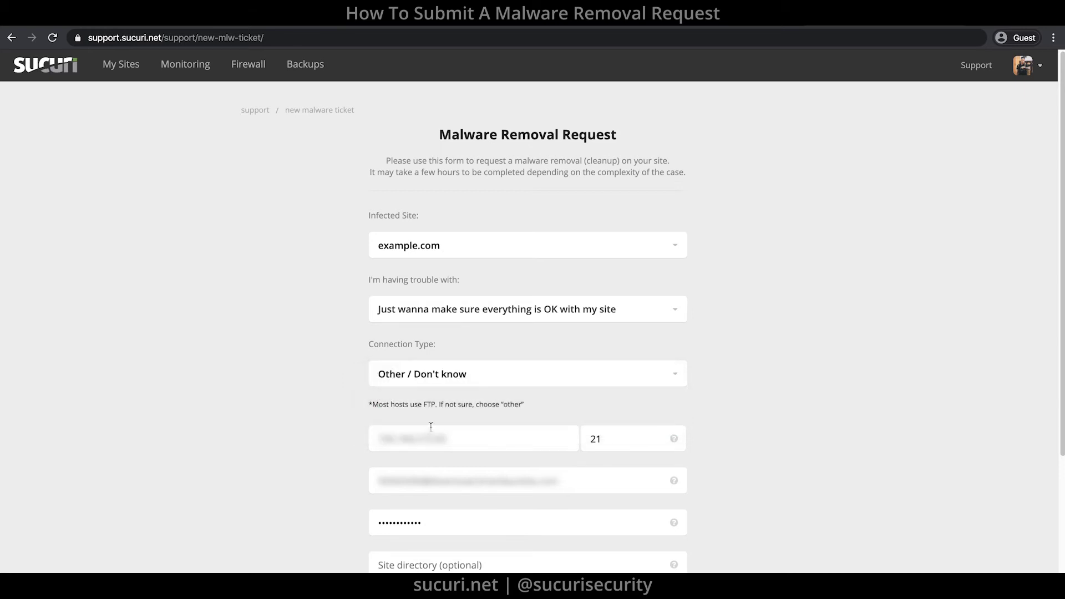
{"action": "left_click", "coordinate": [675, 379]}
{"action": "left_click", "coordinate": [493, 324]}
{"action": "scroll", "coordinate": [585, 374], "scroll_direction": "down", "scroll_amount": 5}
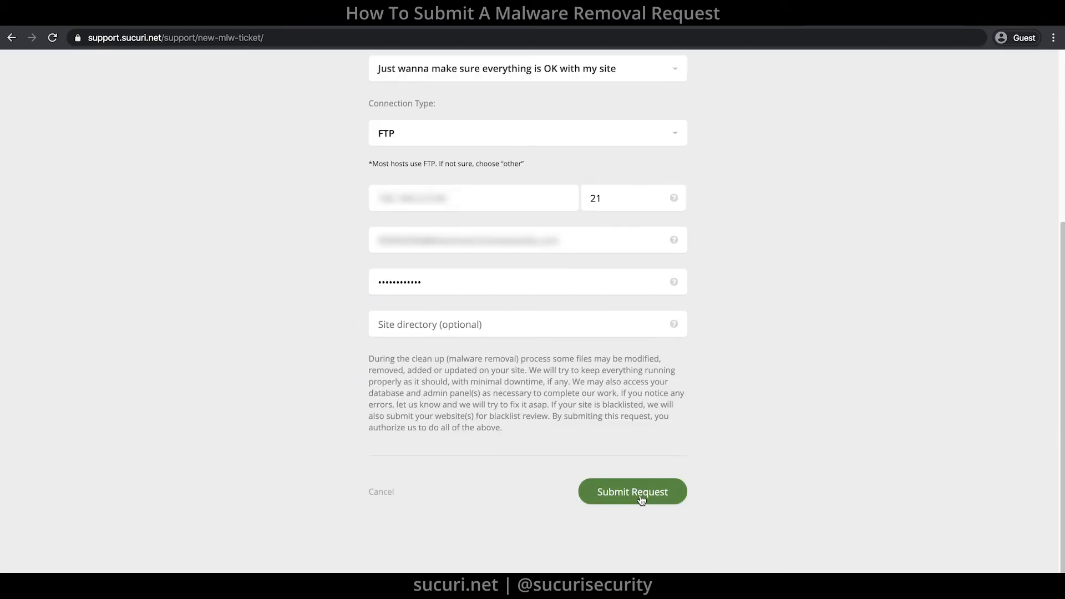
{"action": "left_click", "coordinate": [640, 495]}
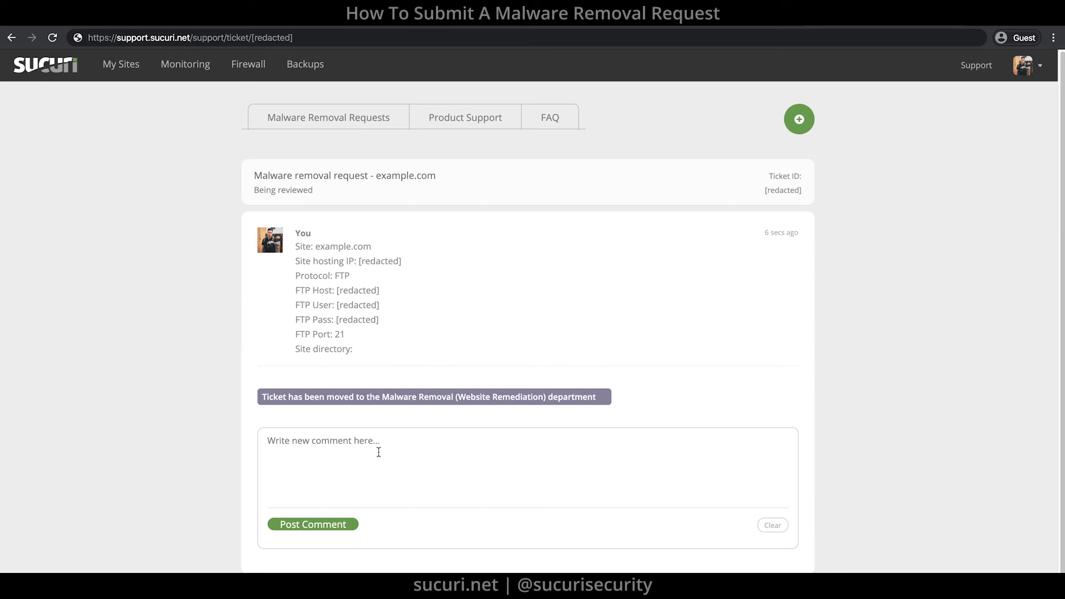
Step: Write the comment 'Hello, my website is redirecting. I have not updated any plugins.' on the ticket
{"action": "left_click", "coordinate": [406, 443]}
{"action": "type", "text": "Hello, my website "}
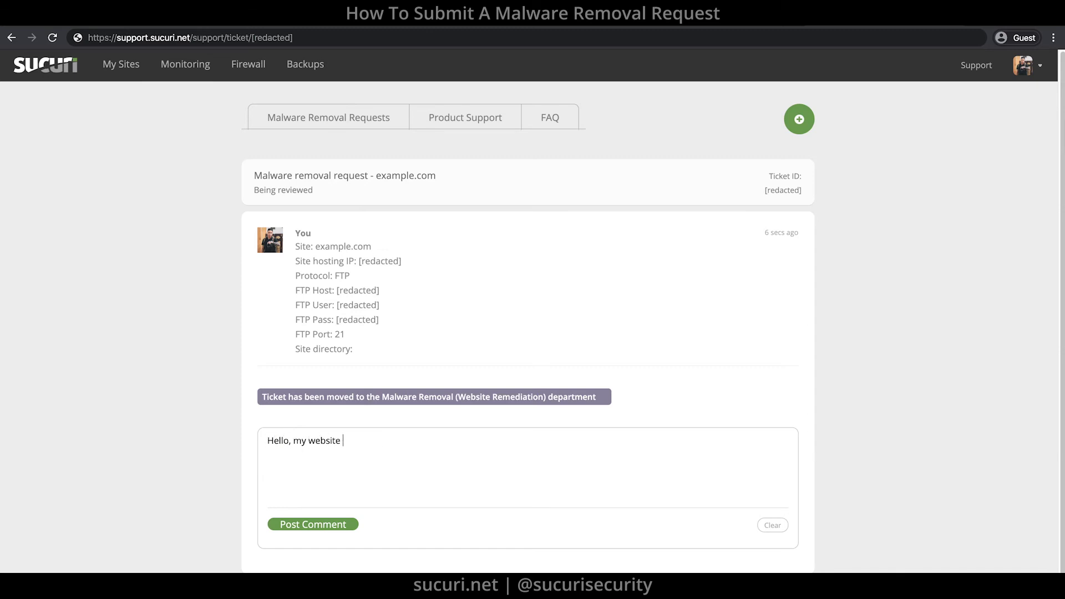
{"action": "type", "text": "is redirecting. I have no"}
{"action": "key", "text": "BackSpace"}
{"action": "key", "text": "BackSpace"}
{"action": "key", "text": "BackSpace"}
{"action": "type", "text": "not up"}
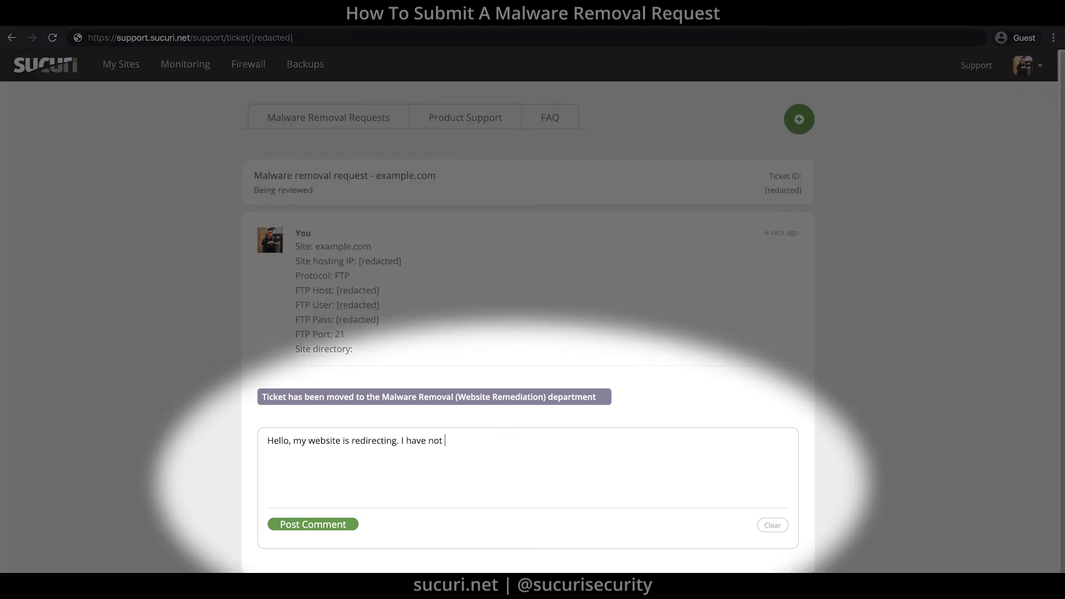
{"action": "type", "text": "dated any plugins."}
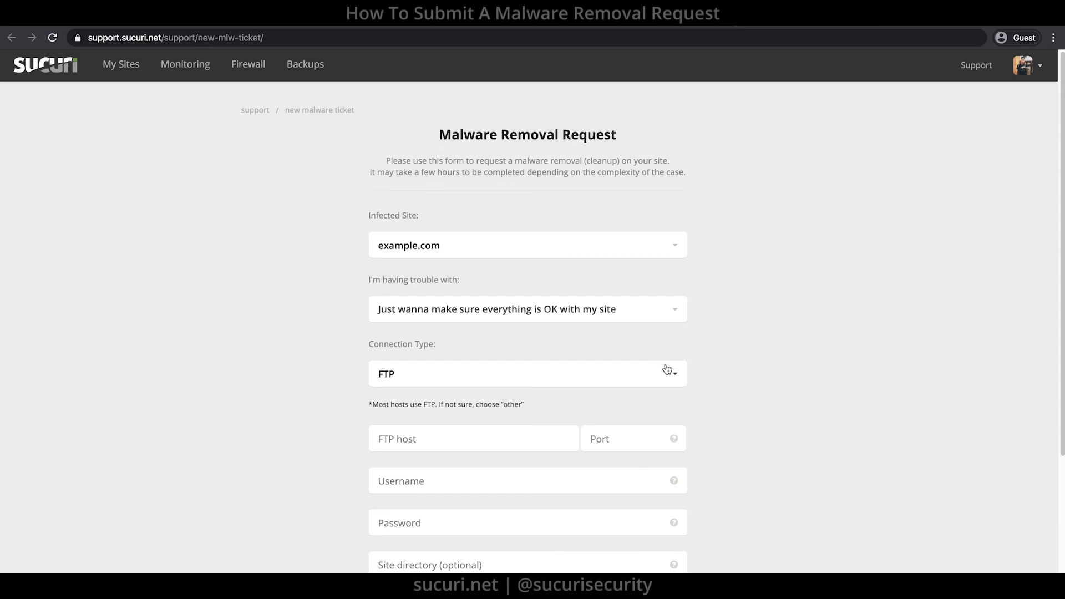
Step: Set connection type to Other / Don't know, enter a placeholder username and password, and submit
{"action": "left_click", "coordinate": [668, 371]}
{"action": "left_click", "coordinate": [405, 431]}
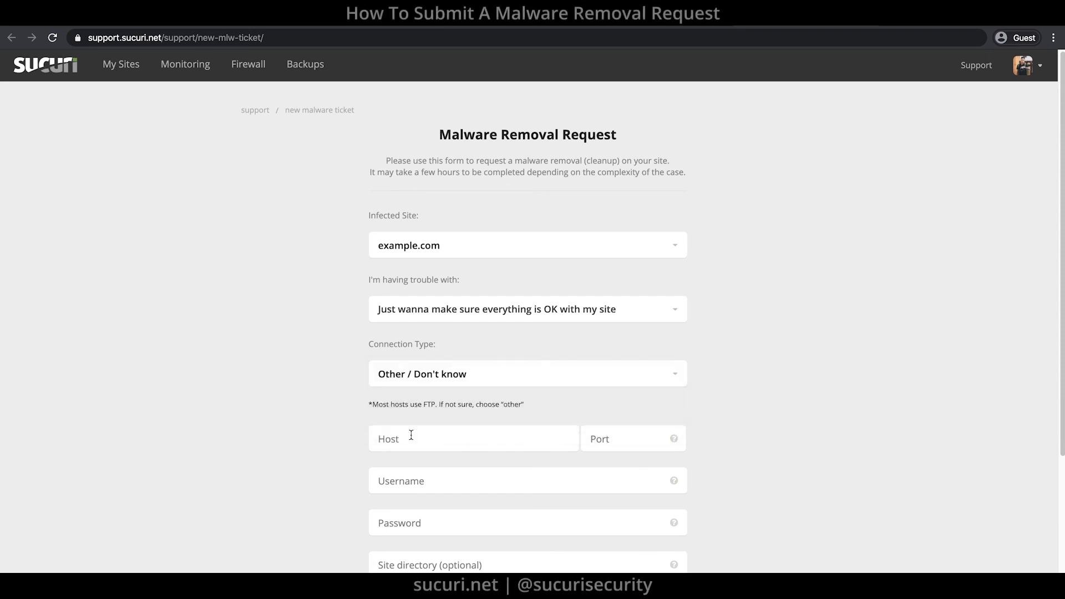
{"action": "left_click", "coordinate": [414, 481]}
{"action": "type", "text": "idontknow"}
{"action": "key", "text": "Tab"}
{"action": "type", "text": "idontknow"}
{"action": "scroll", "coordinate": [638, 456], "scroll_direction": "down", "scroll_amount": 3}
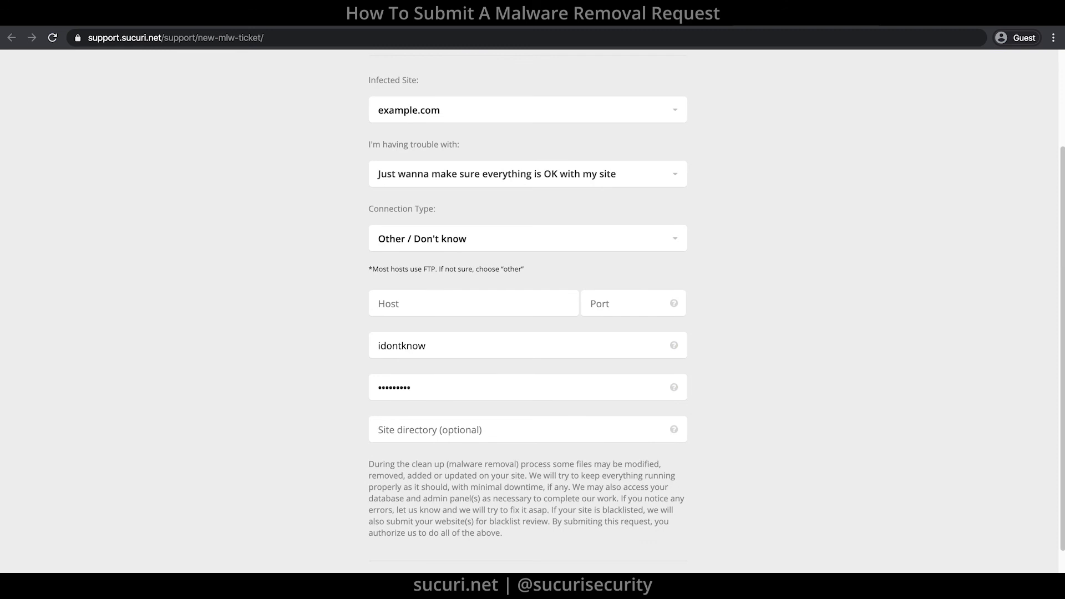
{"action": "key", "text": "Return"}
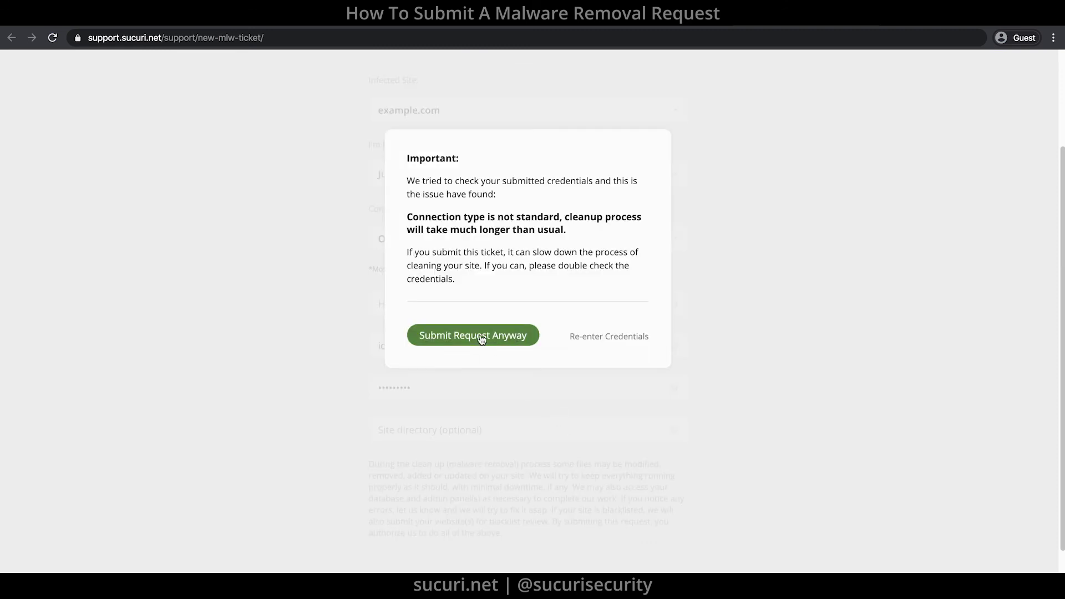